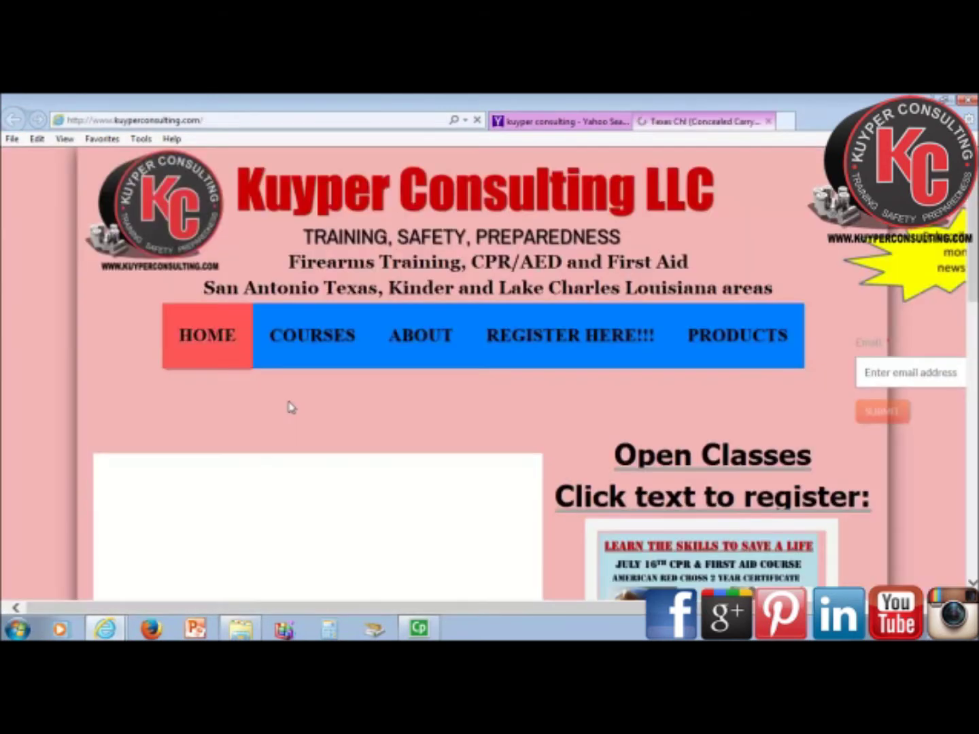
Open the Louisiana CHP course page and follow its link to the LA CHP Online Application.
mouse_move(396, 358)
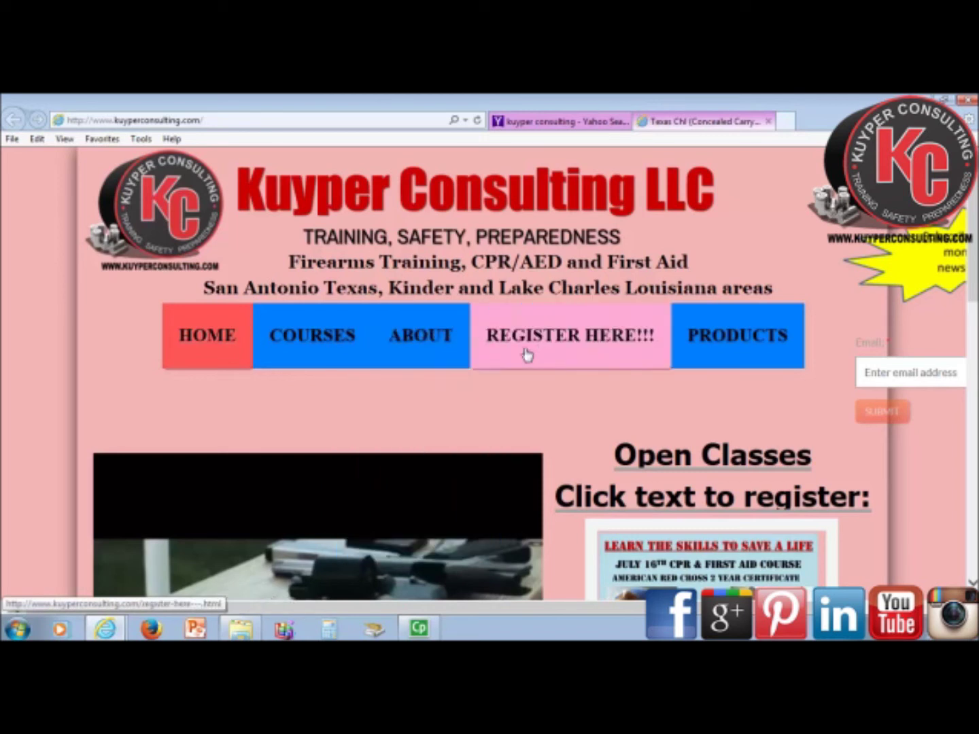
mouse_move(321, 351)
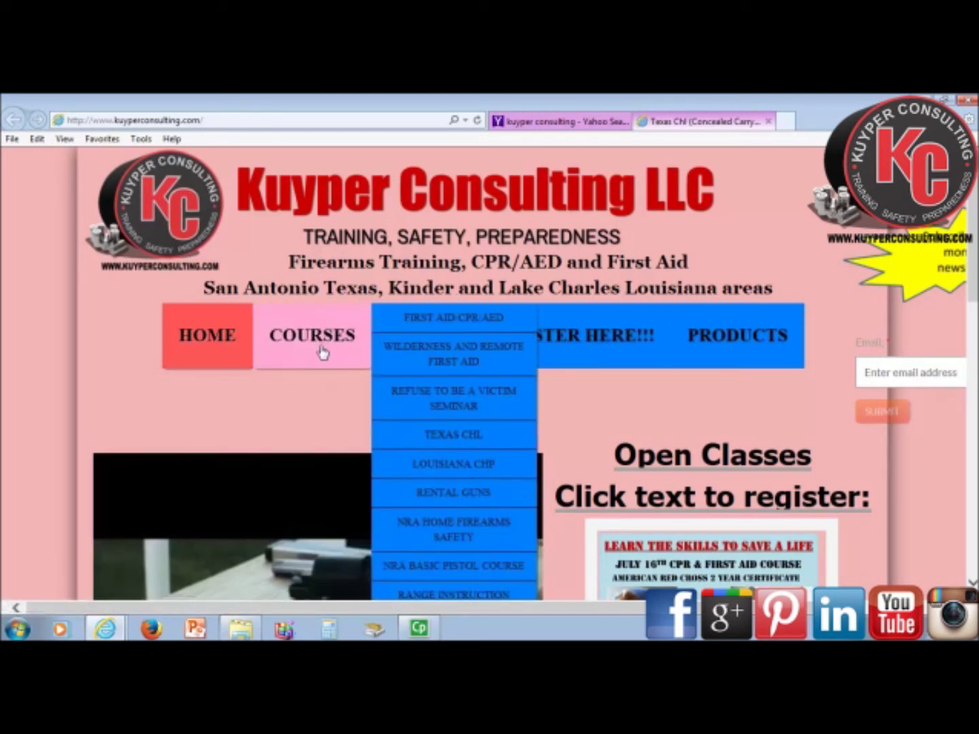
left_click(431, 466)
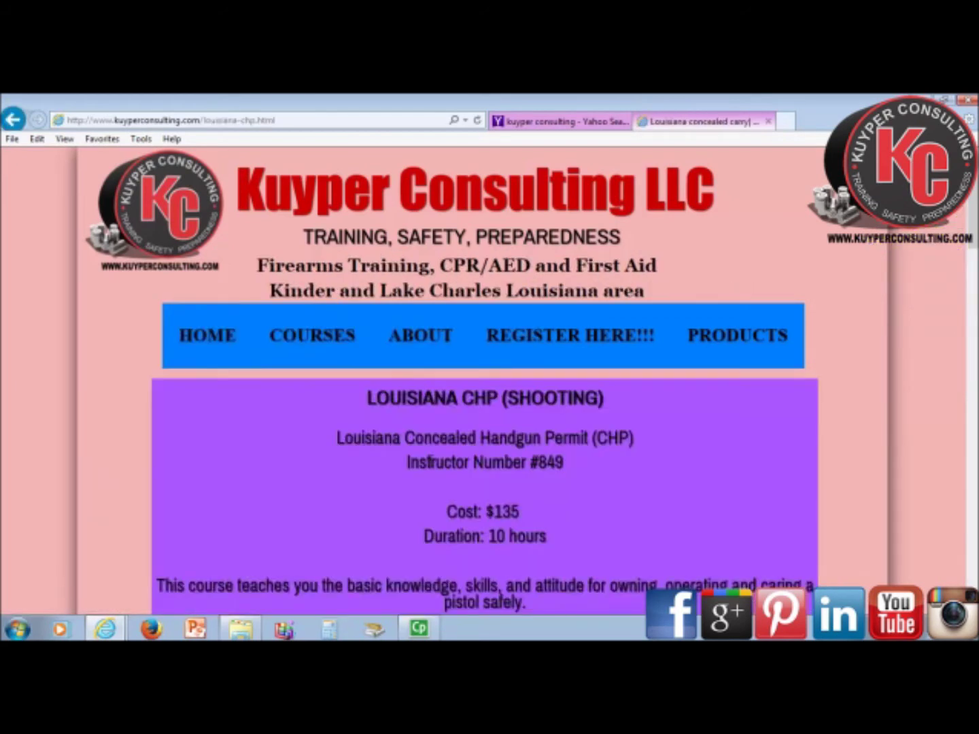
scroll(344, 466, "down", 8)
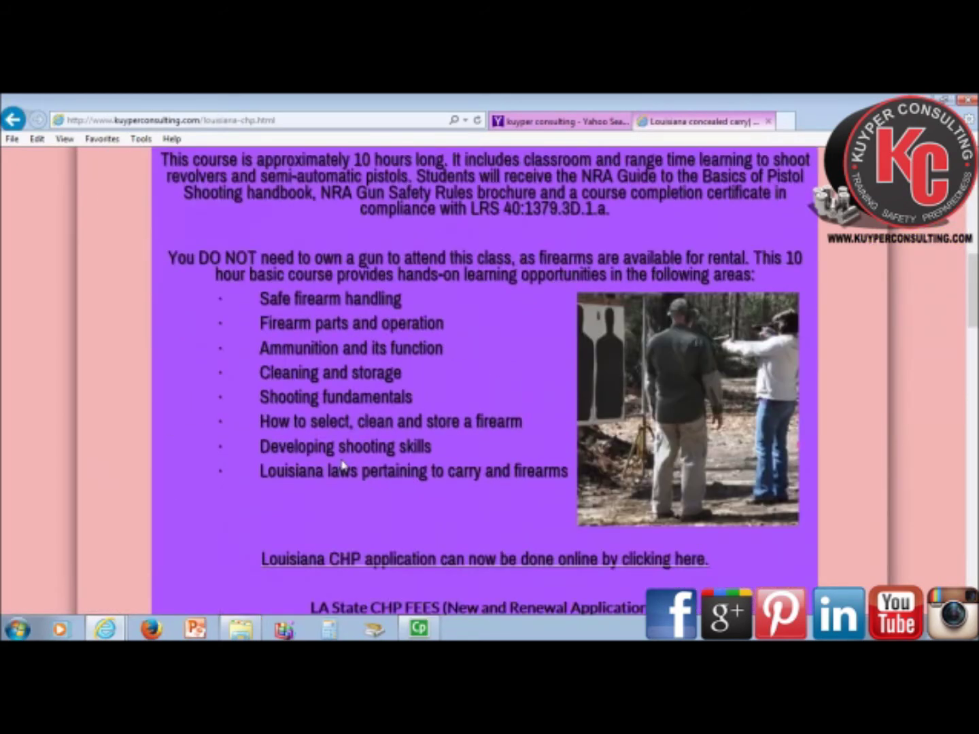
scroll(342, 465, "down", 6)
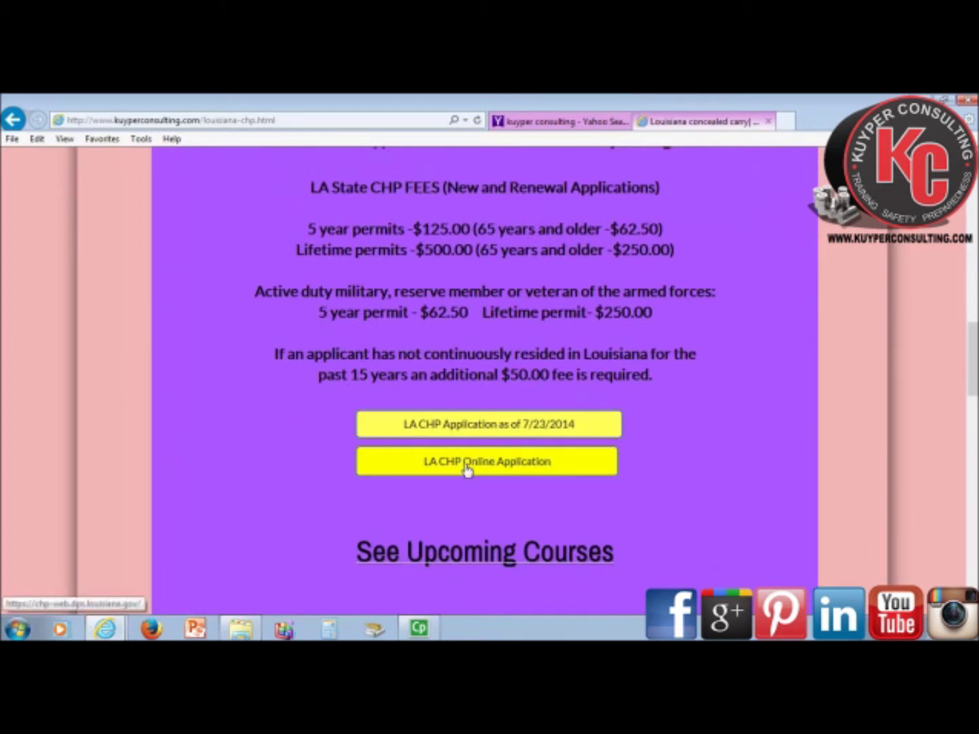
left_click(467, 462)
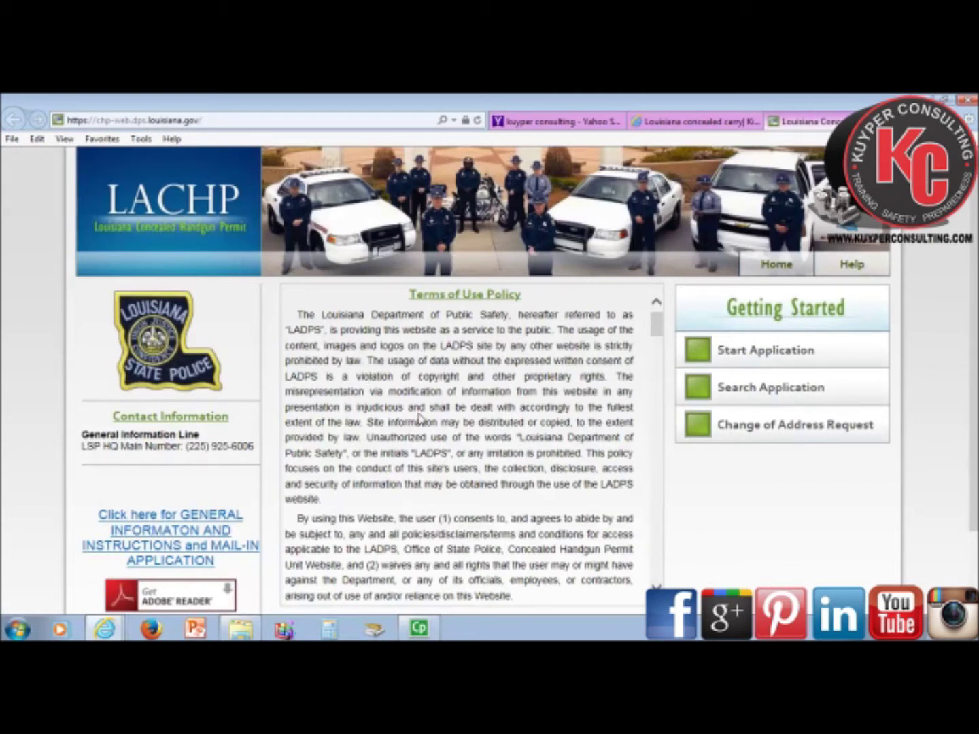
Read through the Terms of Use Policy, accept the statement, and start a new permit application.
scroll(419, 418, "down", 10)
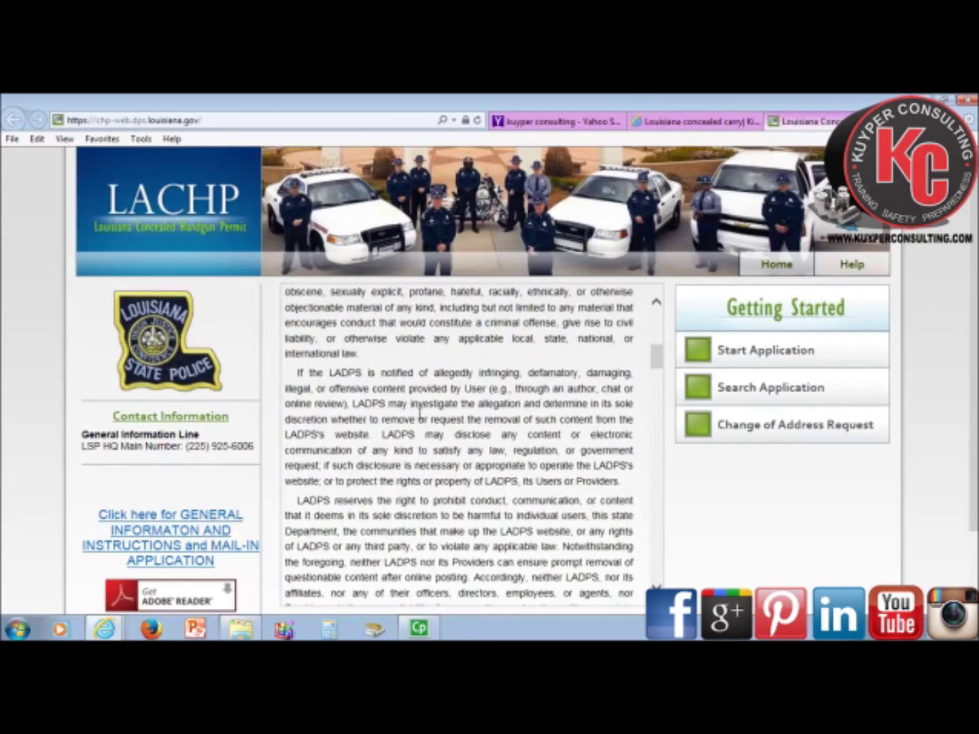
scroll(419, 411, "down", 15)
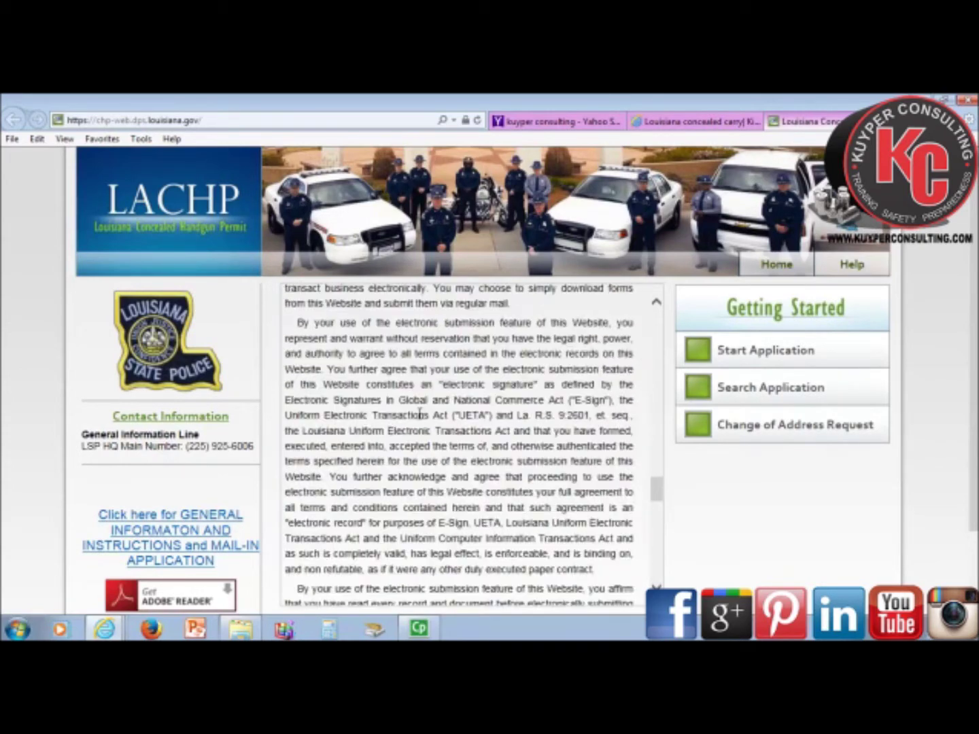
scroll(420, 412, "down", 10)
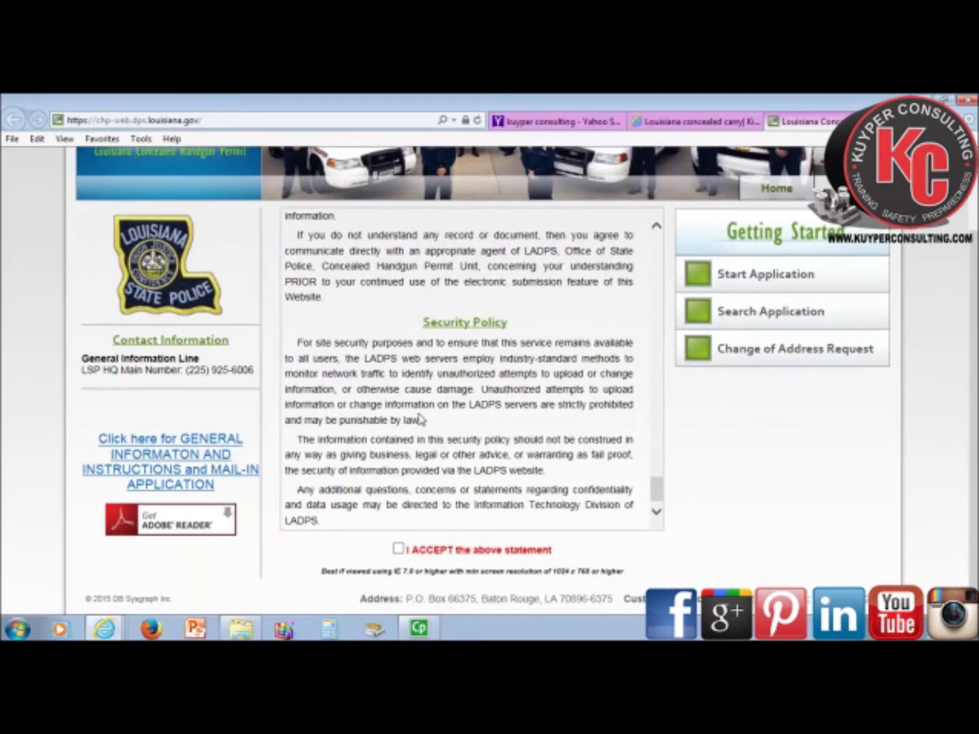
left_click(399, 550)
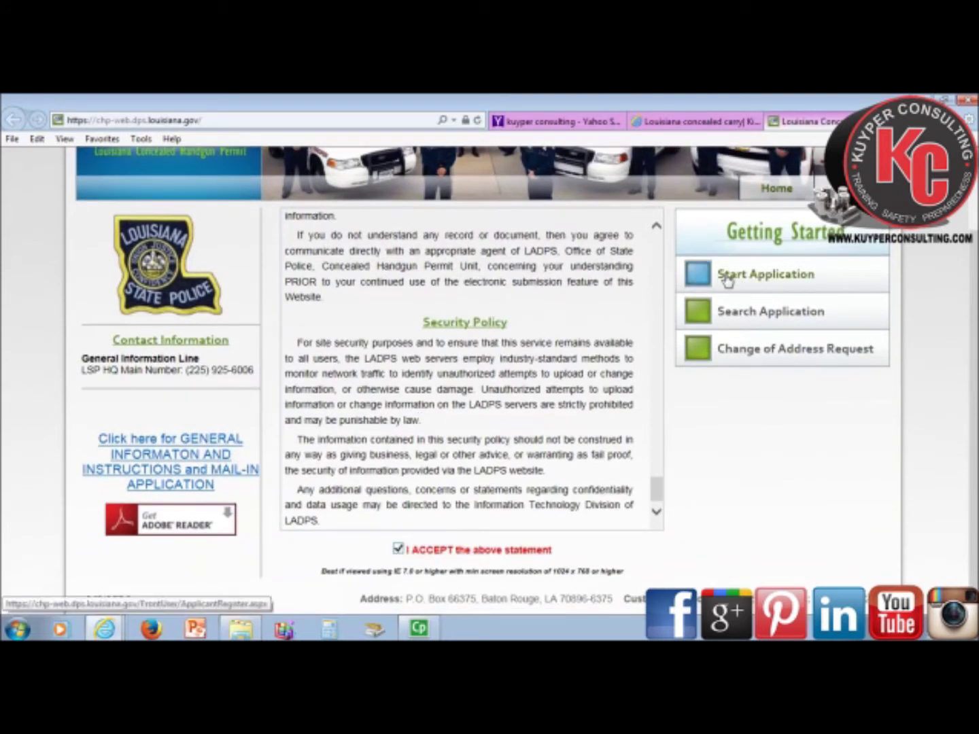
left_click(715, 274)
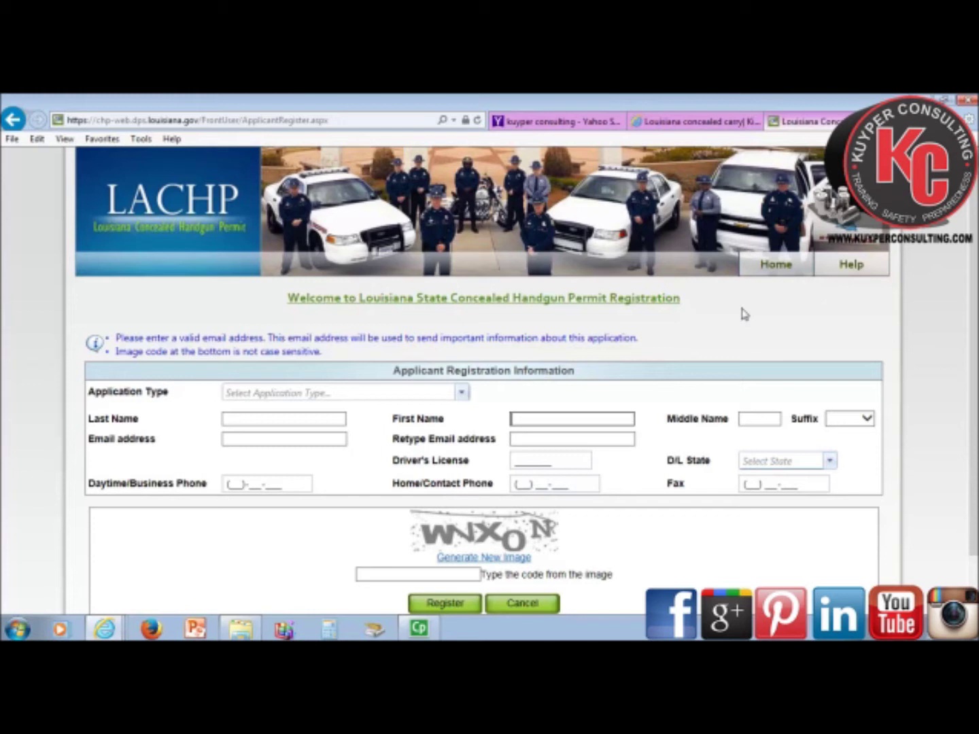
left_click(537, 419)
scroll(972, 324, "down", 1)
scroll(972, 325, "up", 1)
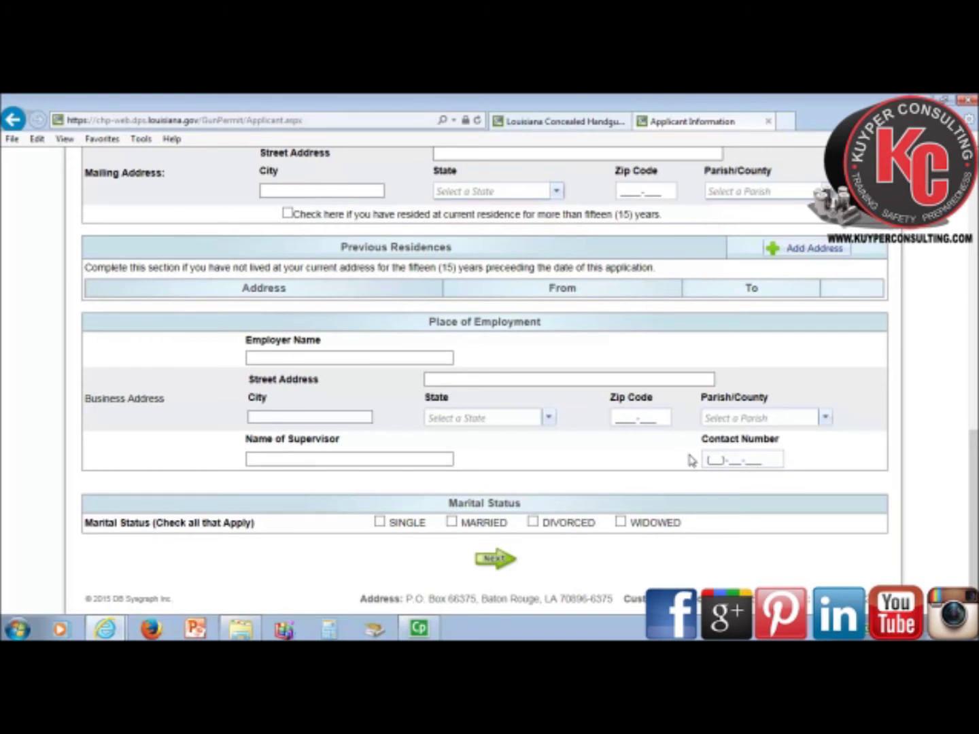
Examine the Parish/County choices for the business address under Place of Employment, including the Out of State option.
key("Tab")
left_click(826, 421)
left_click_drag(825, 448, 825, 519)
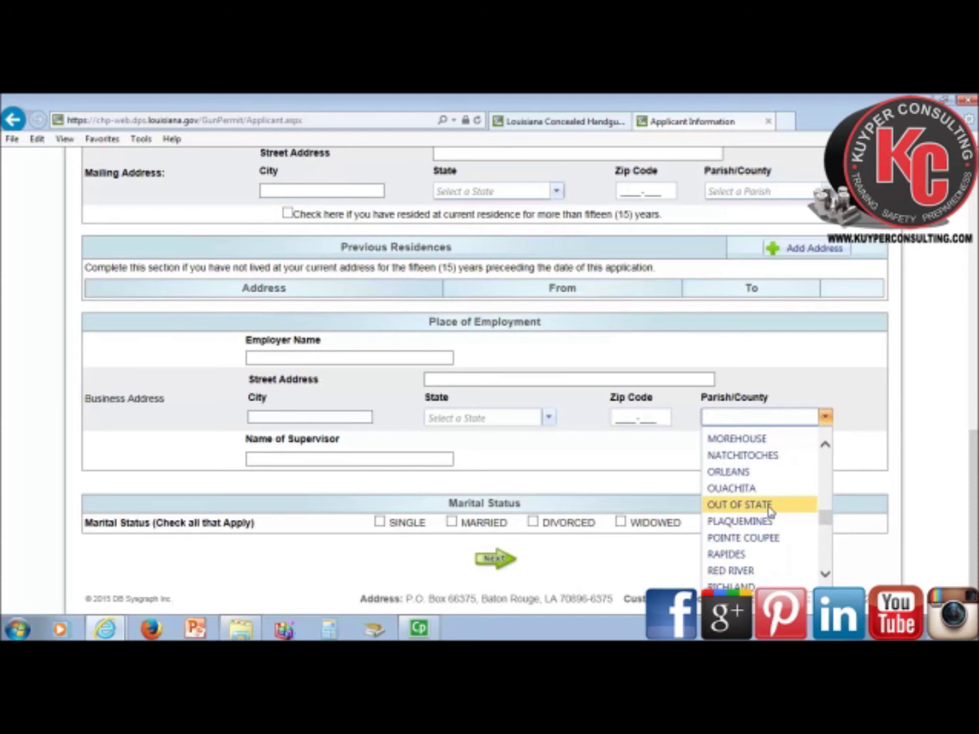
left_click(873, 417)
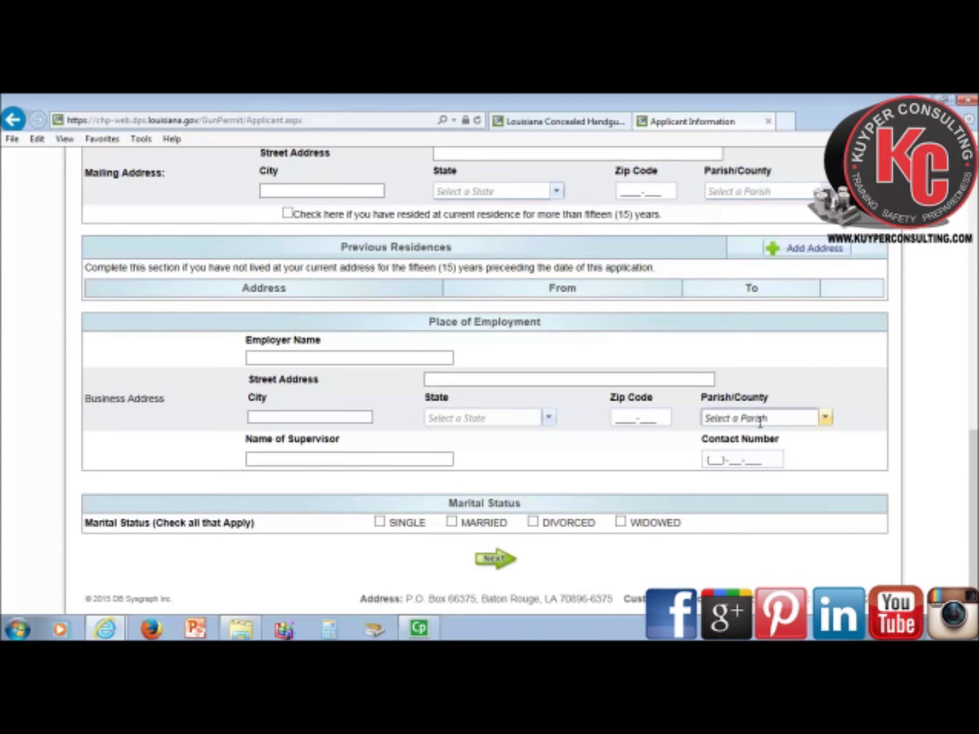
left_click(825, 417)
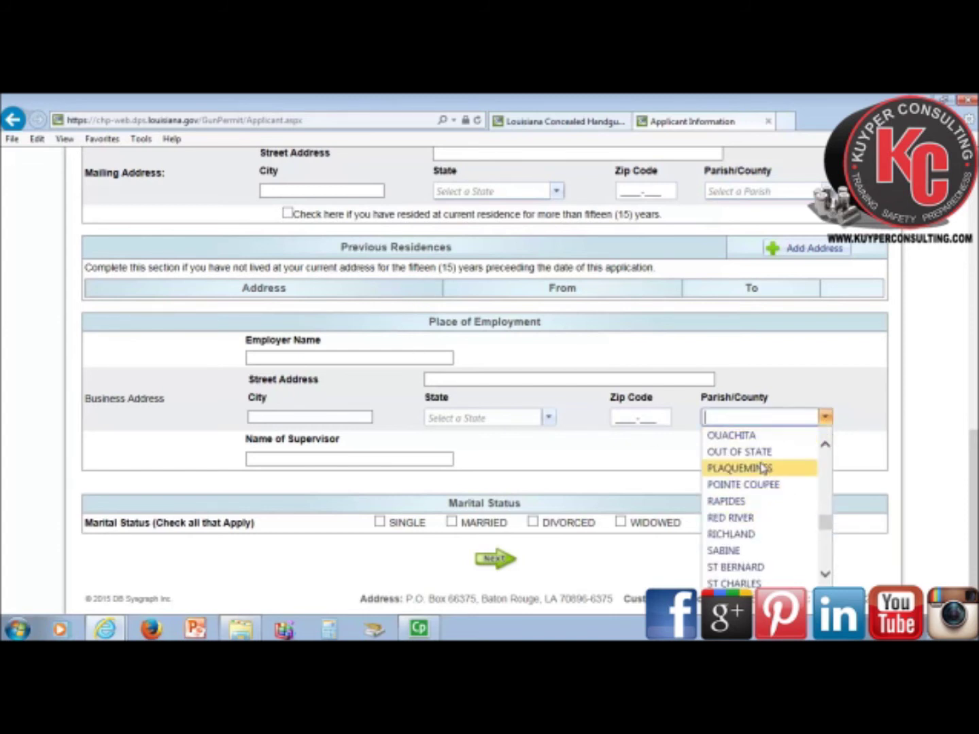
left_click(852, 413)
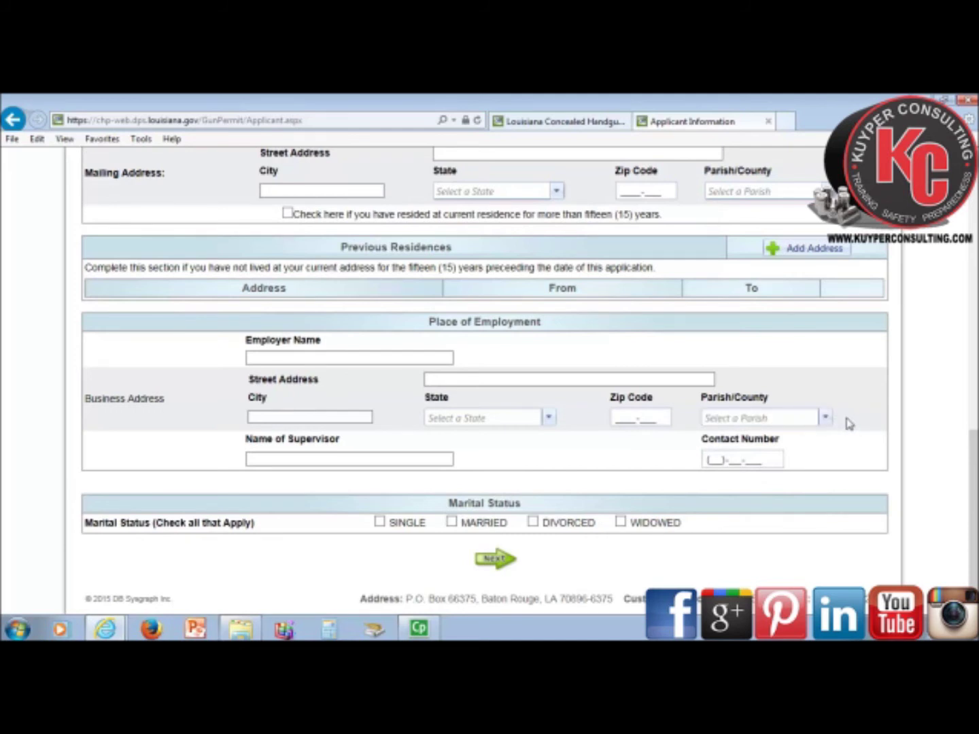
left_click(825, 417)
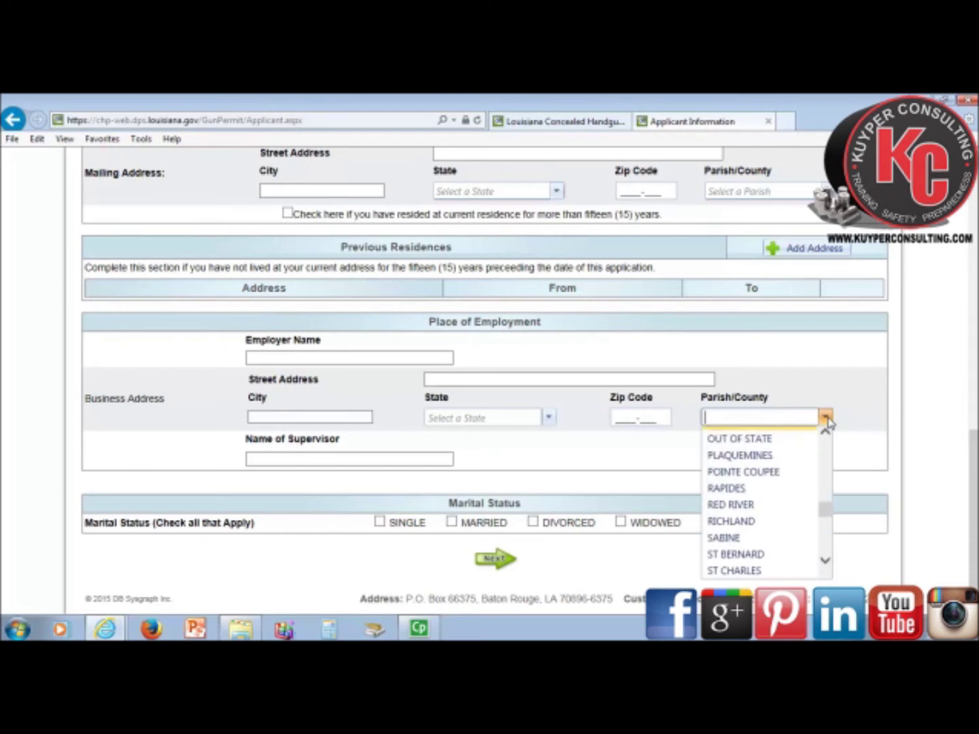
left_click(881, 417)
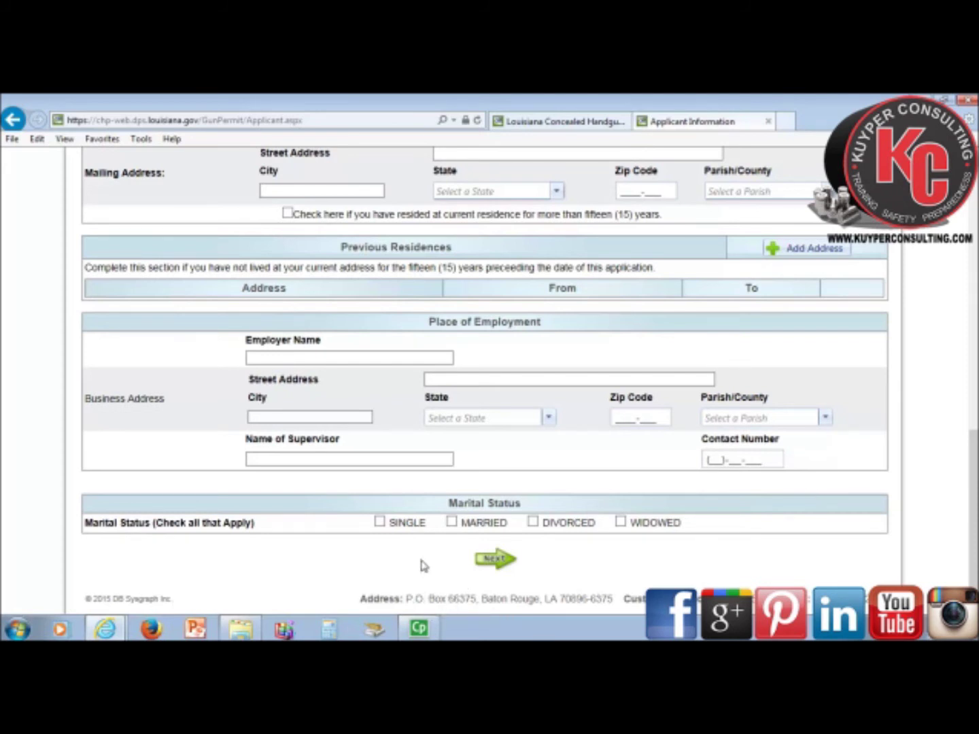
Read through Yes/No questions 1 to 20 on the permit application's Questionnaire page.
mouse_move(415, 631)
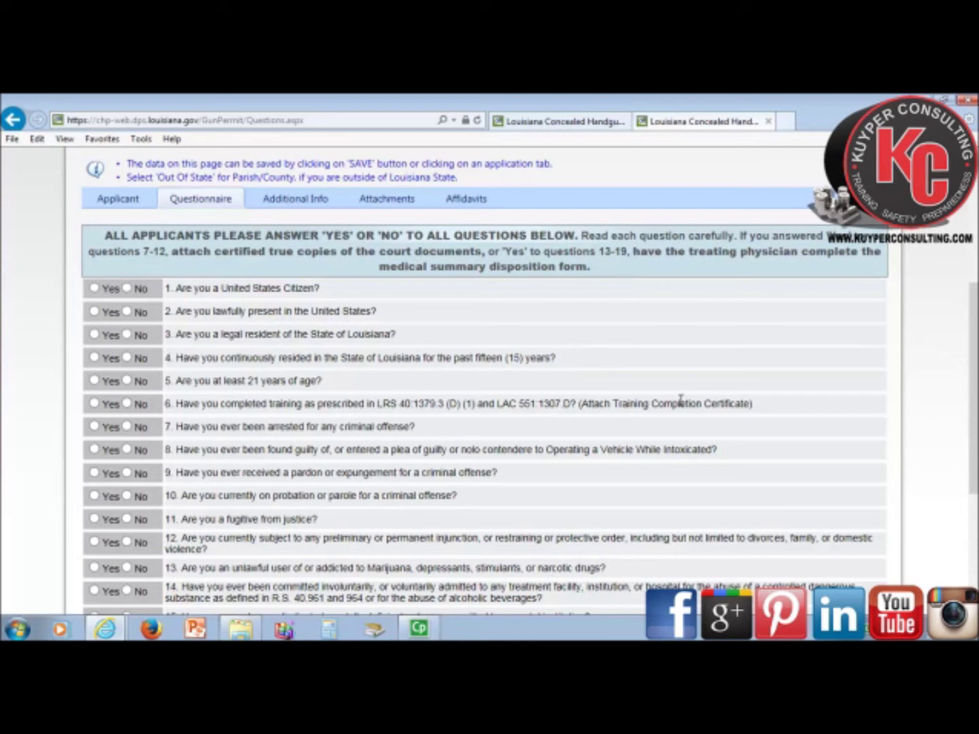
scroll(680, 400, "down", 3)
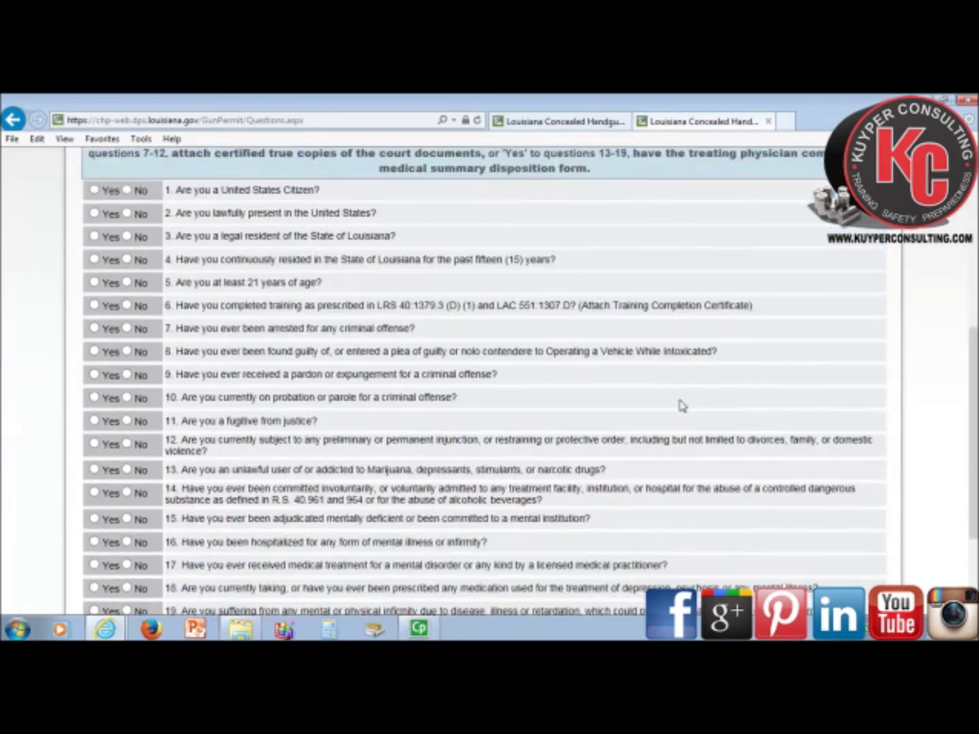
scroll(682, 405, "up", 2)
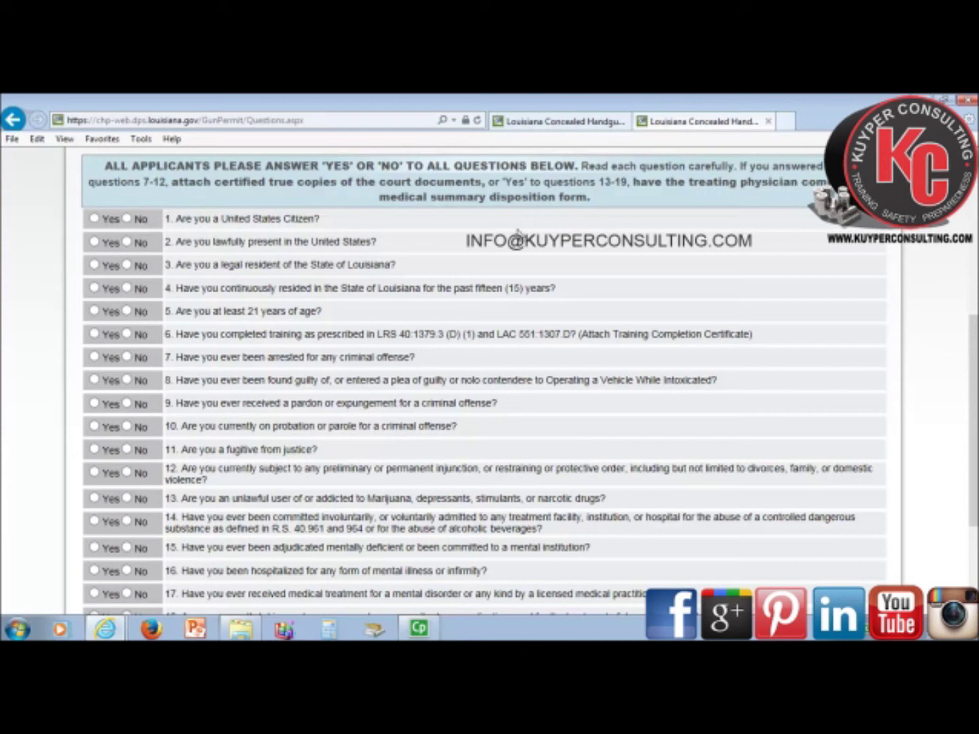
scroll(519, 236, "down", 1)
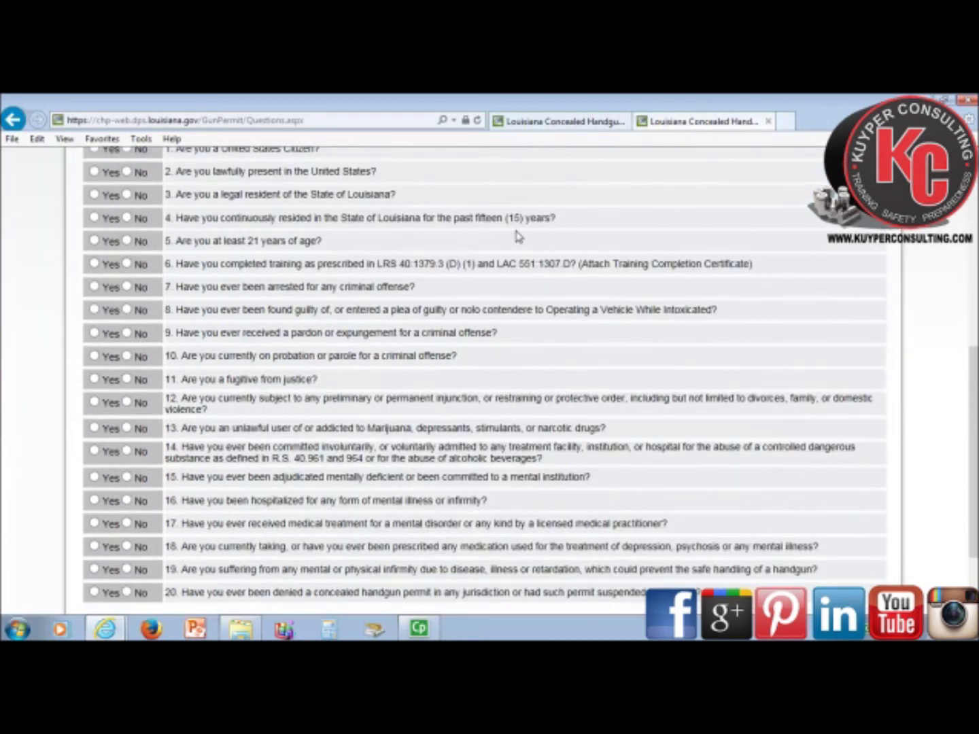
scroll(519, 236, "down", 1)
scroll(519, 236, "up", 1)
scroll(519, 236, "up", 1)
scroll(518, 236, "down", 2)
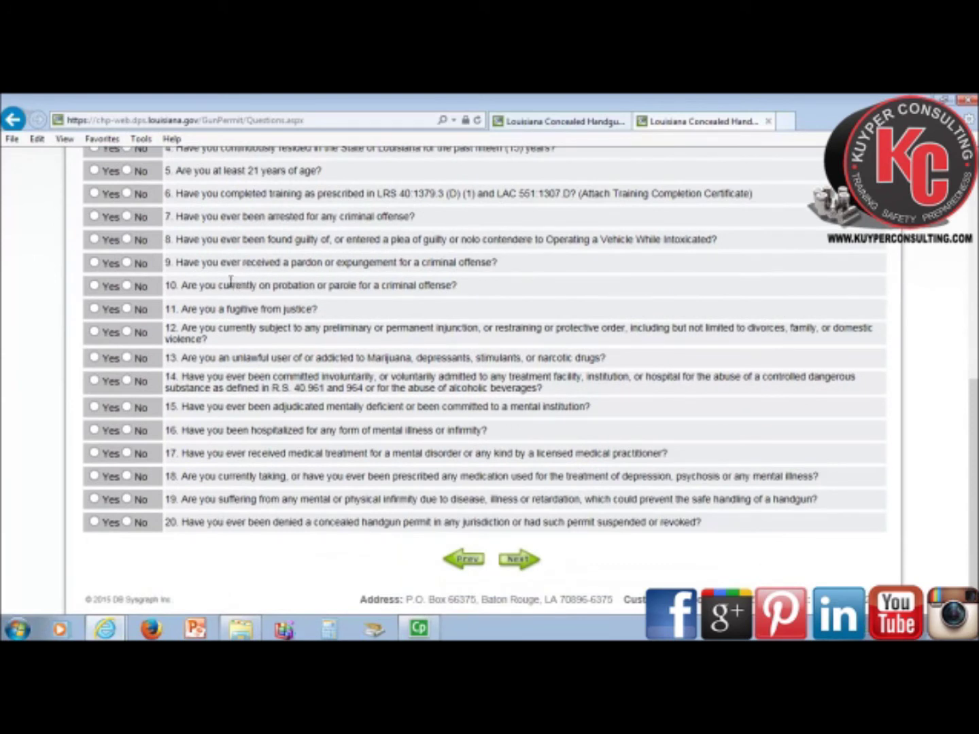
scroll(231, 281, "up", 1)
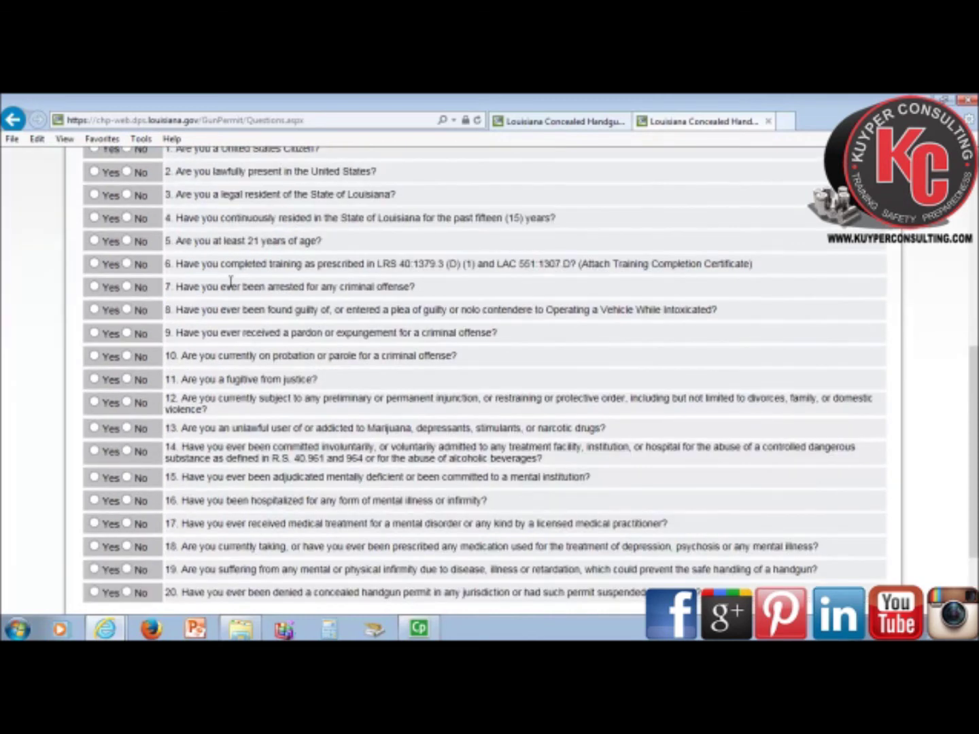
scroll(231, 281, "up", 1)
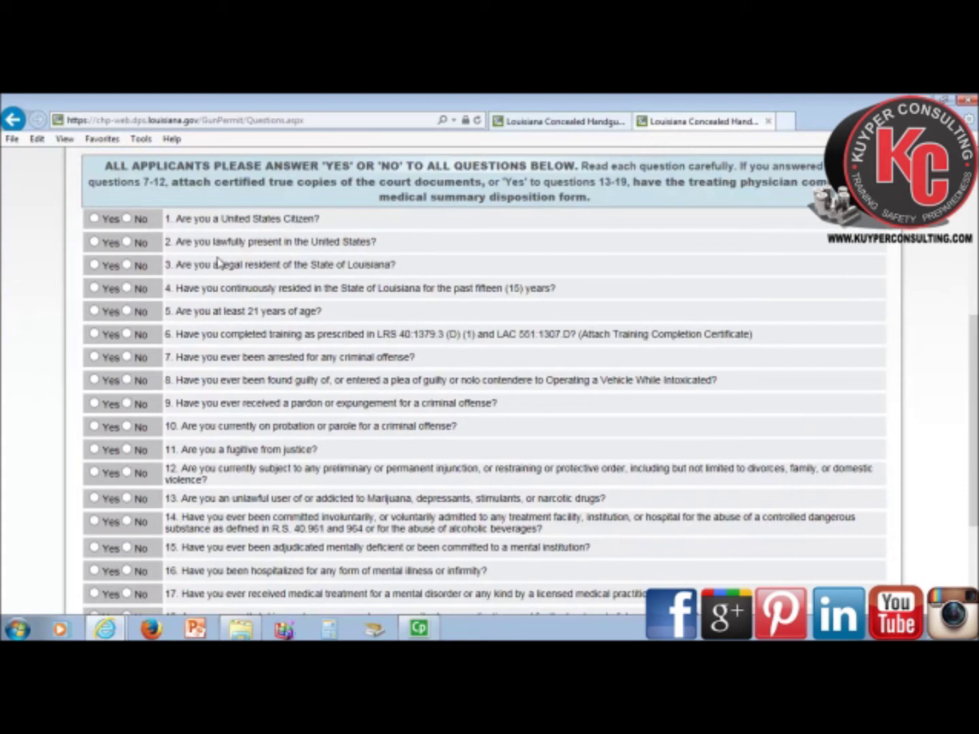
scroll(217, 263, "down", 3)
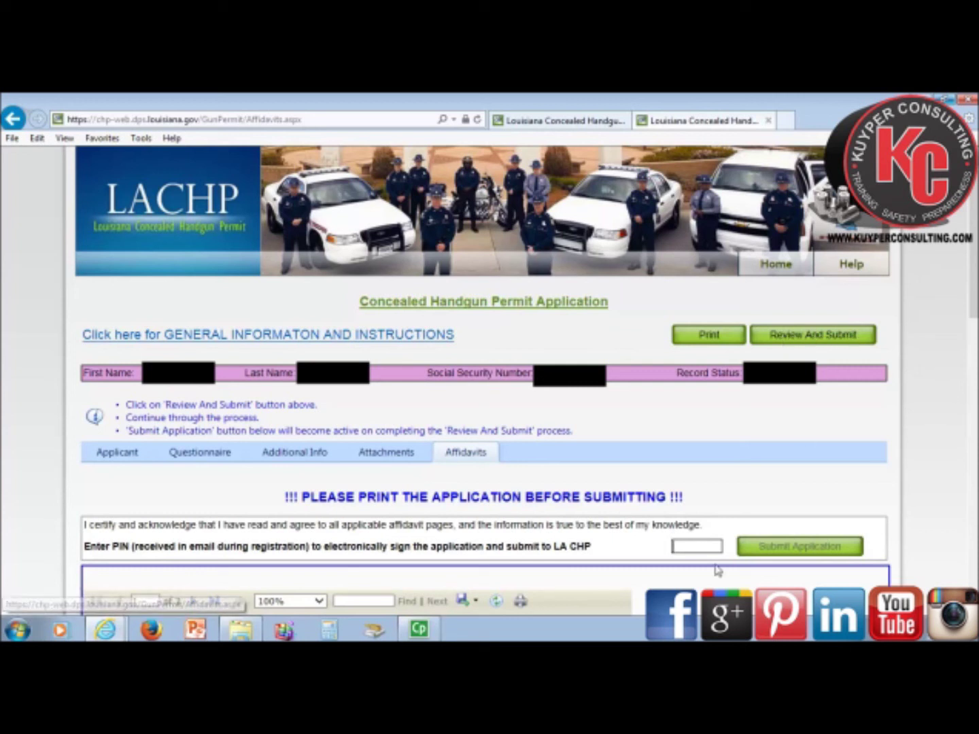
Activate the PIN field for electronically signing the application on the Affidavits page.
left_click(693, 551)
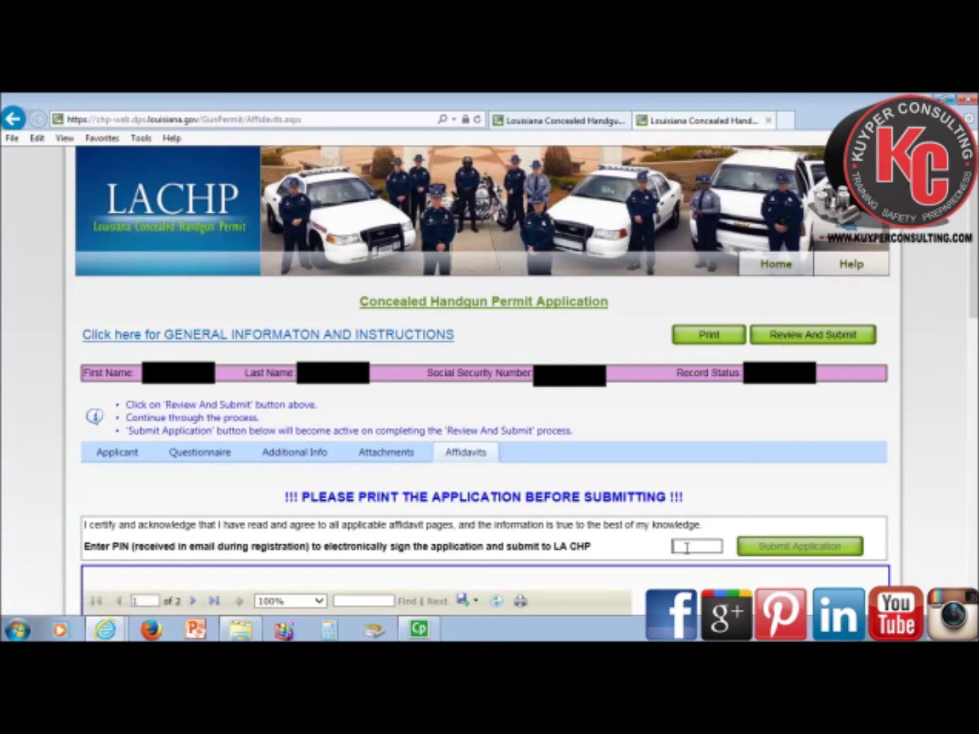